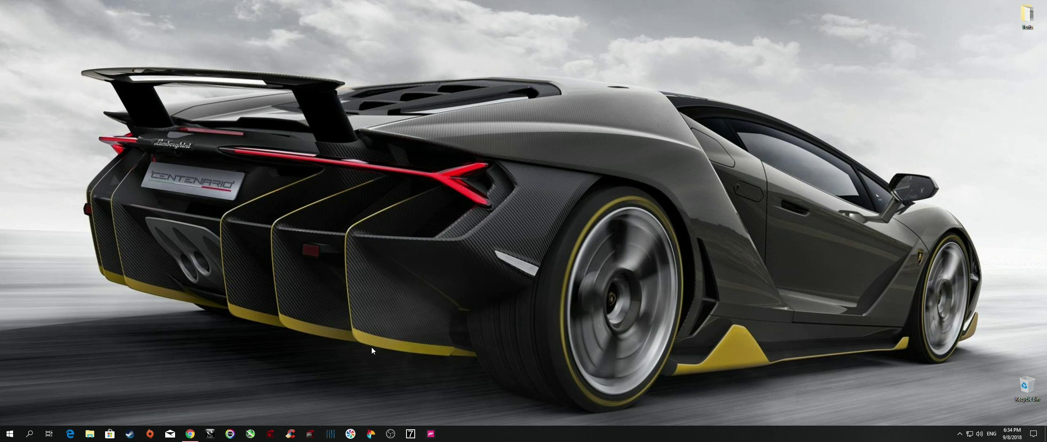
- Switch to Chrome and review the Equalizer APO and PC Equalizer - GUI project pages on SourceForge
left_click(190, 434)
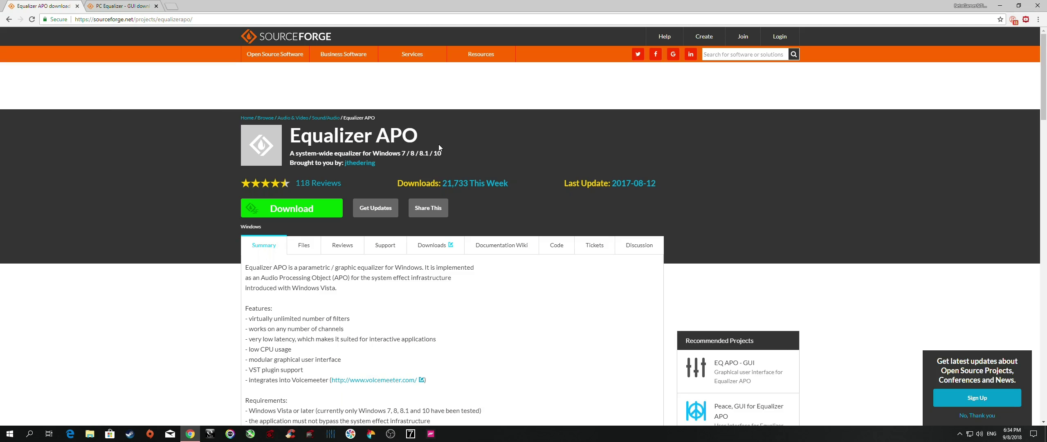
left_click_drag(292, 137, 441, 144)
left_click(134, 116)
key("ctrl+Tab")
left_click_drag(279, 135, 472, 141)
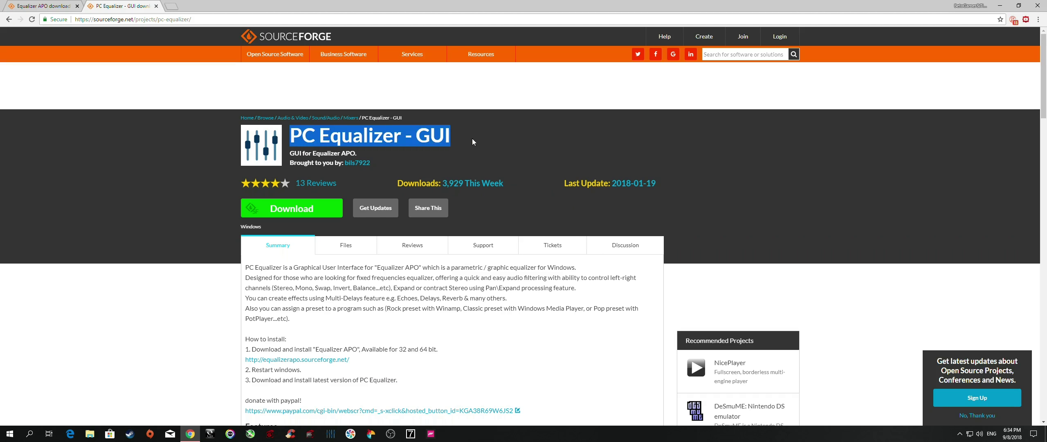
left_click(201, 143)
left_click(63, 4)
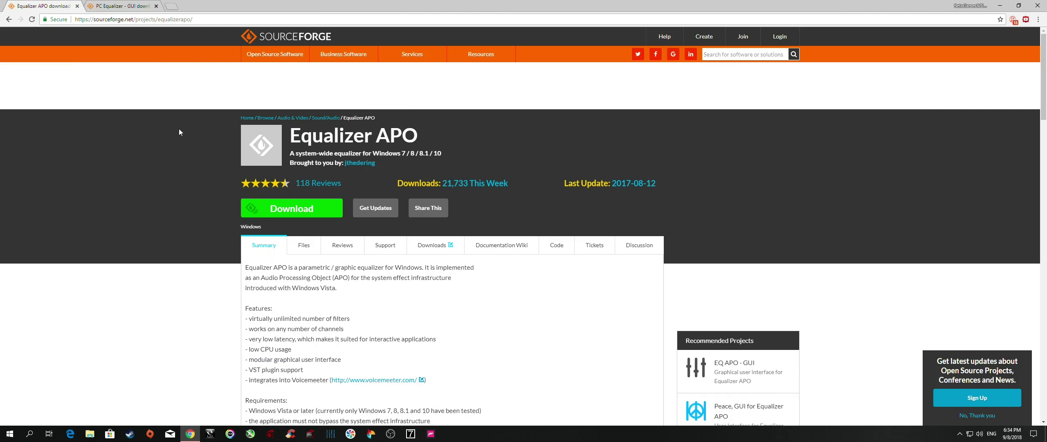
left_click_drag(294, 138, 457, 143)
left_click(508, 136)
left_click(159, 7)
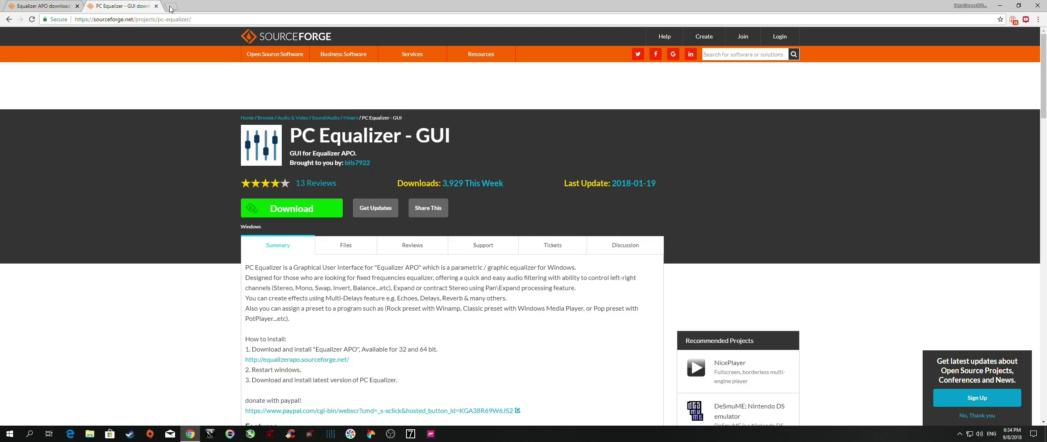
left_click_drag(291, 137, 477, 133)
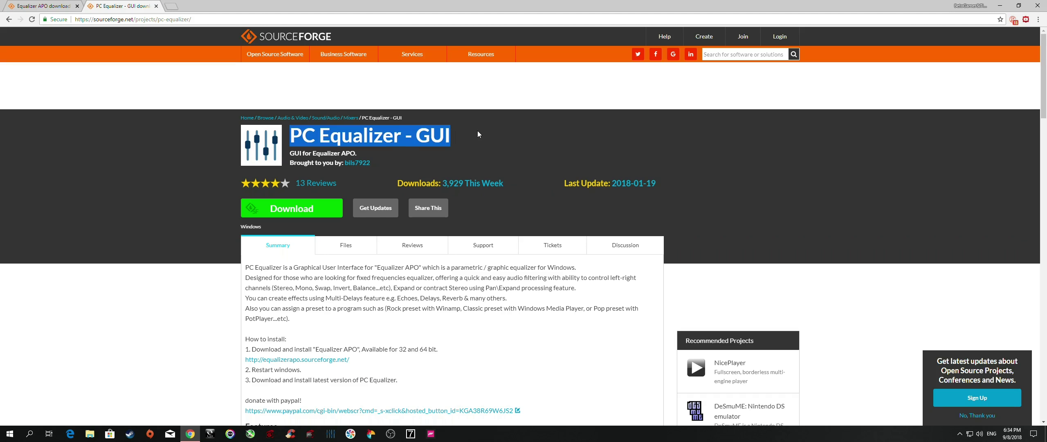
left_click(207, 192)
- Download EqualizerAPO64-1.2.exe from the Equalizer APO project page into the Downloads folder
left_click(43, 5)
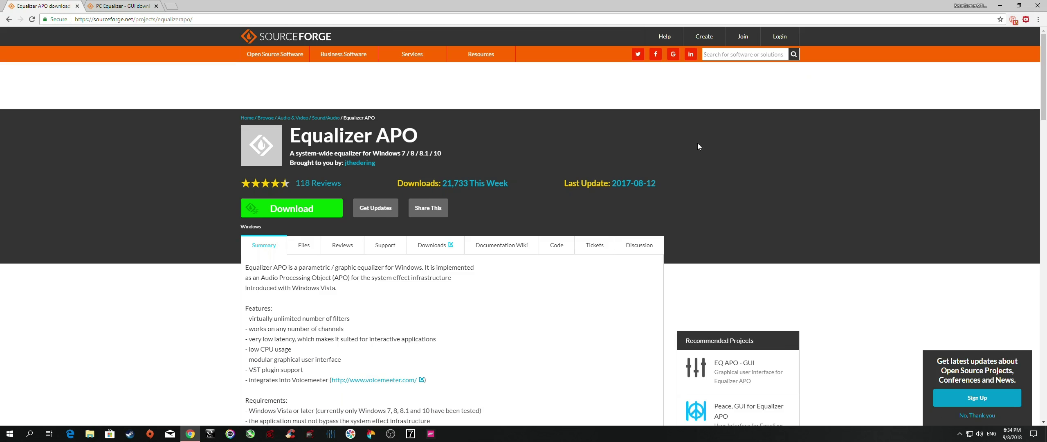
left_click(310, 218)
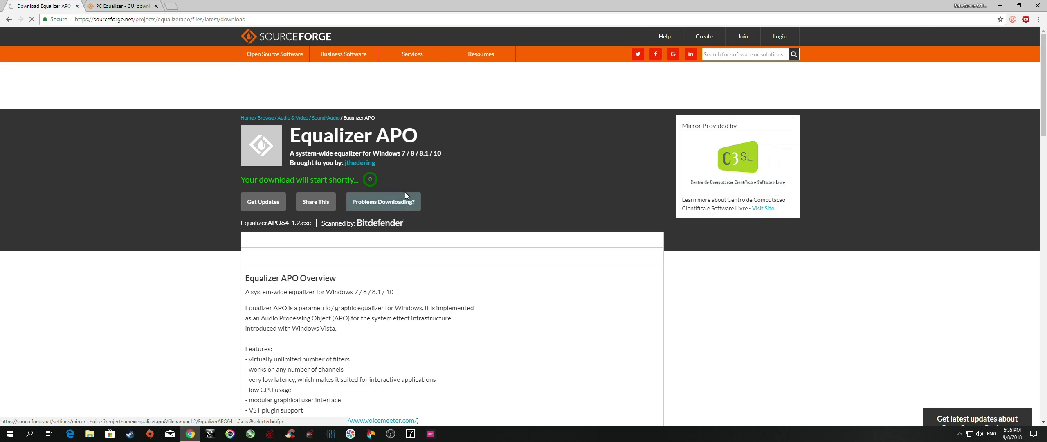
left_click(37, 100)
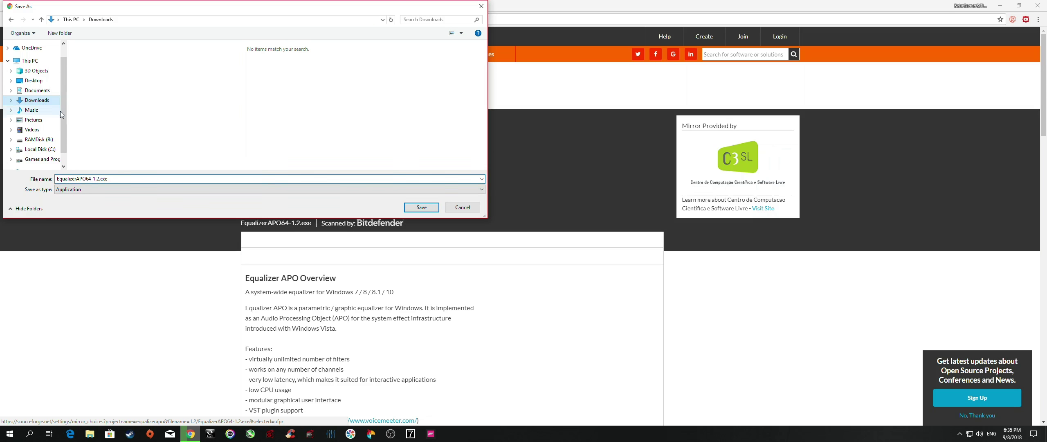
left_click(422, 208)
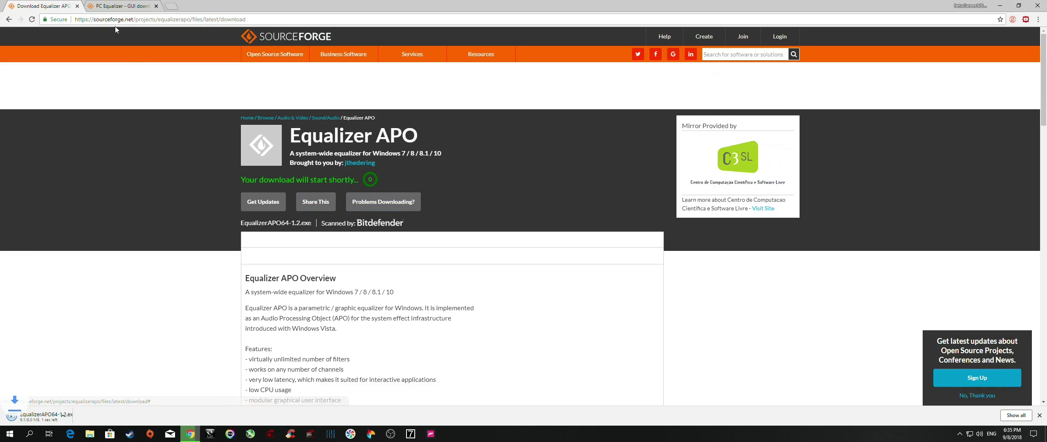
- Download PC-EQ.Setup.1.3.1.11.exe from the PC Equalizer - GUI project page into the Downloads folder
left_click(120, 6)
left_click(329, 212)
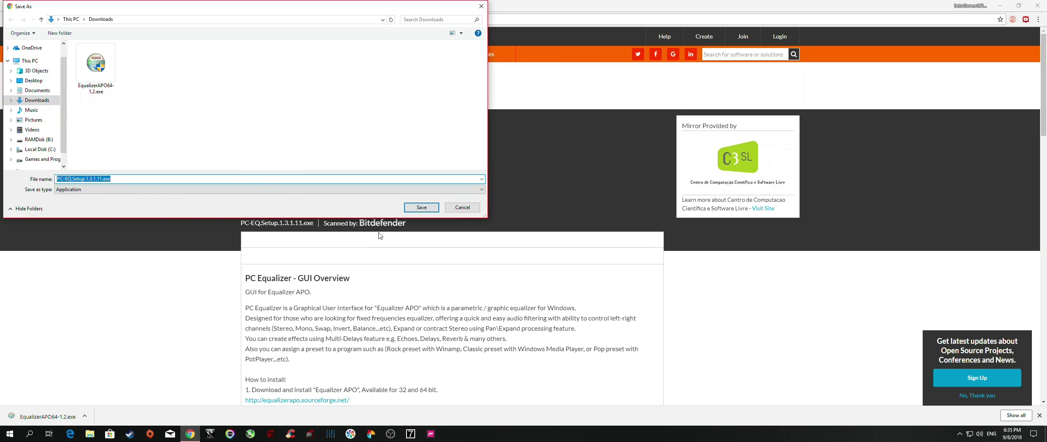
left_click(421, 207)
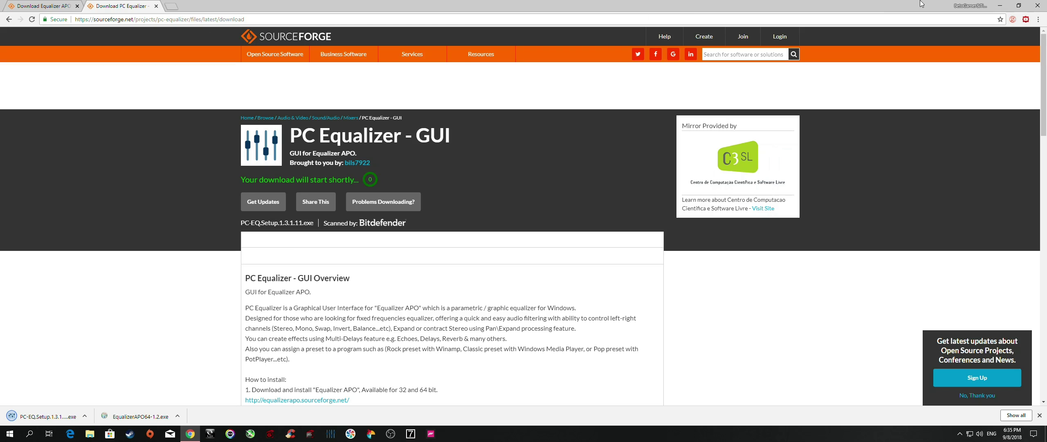
- Minimize the browser and open the Downloads folder in File Explorer to locate the two installers
left_click(999, 5)
key("super")
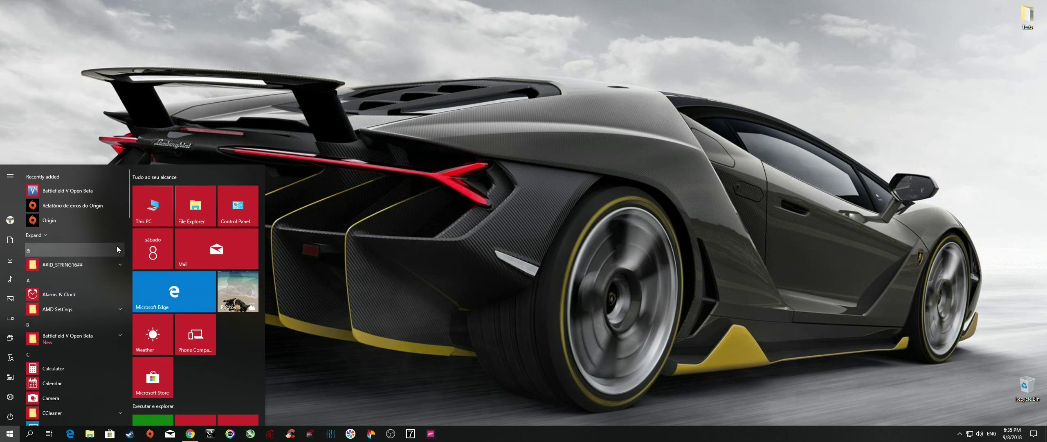
left_click(116, 245)
left_click(356, 223)
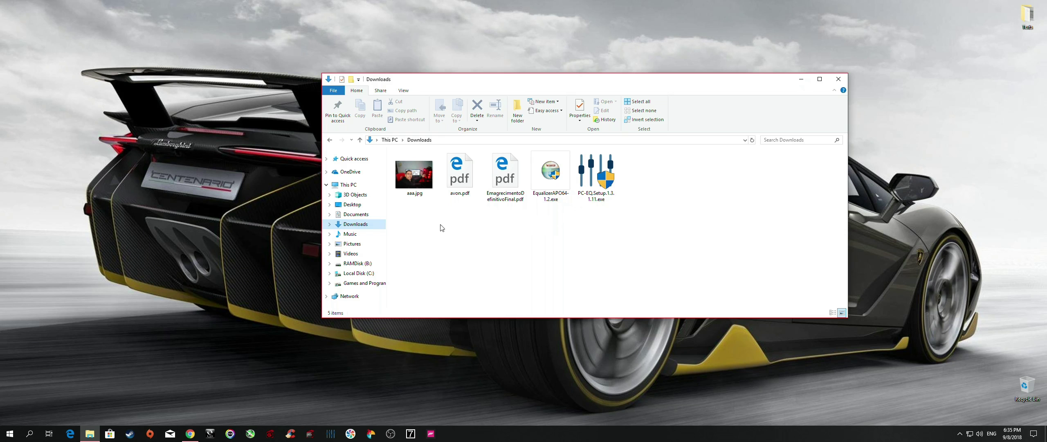
left_click_drag(642, 230, 548, 174)
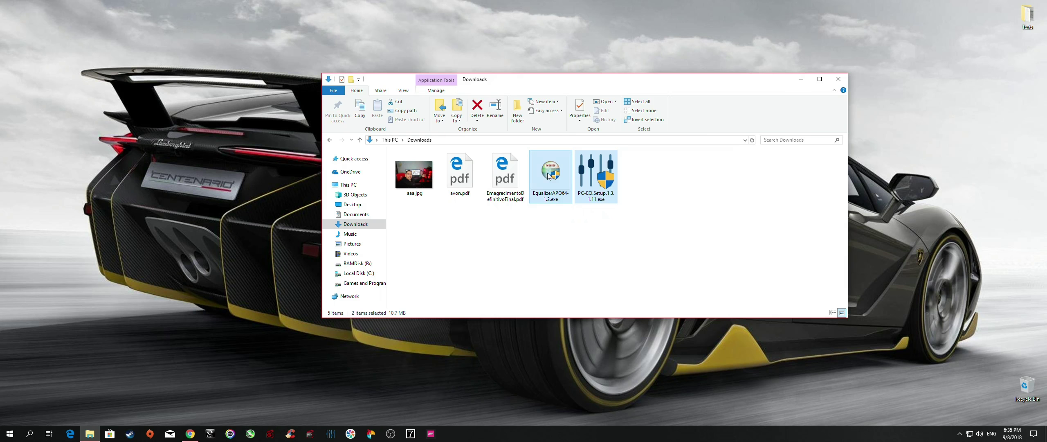
left_click(606, 243)
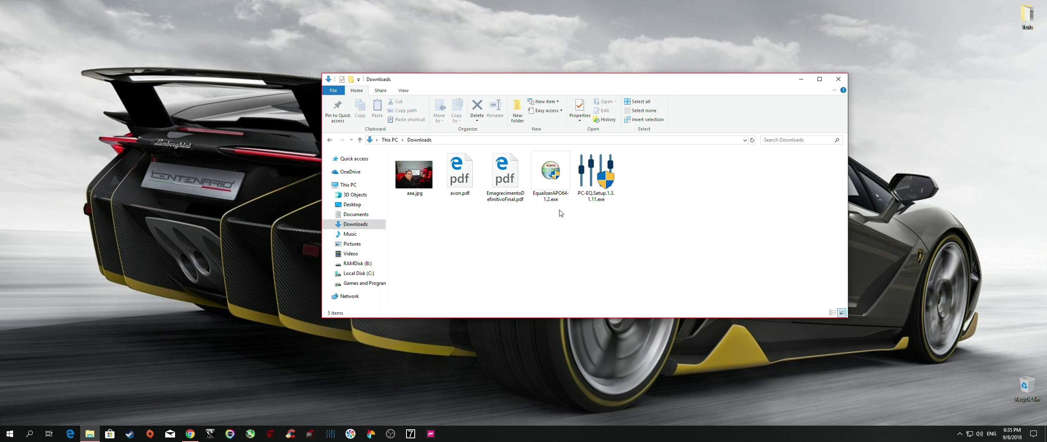
- Run EqualizerAPO64-1.2.exe with permission to make changes and install it with the default destination and Start Menu folders
left_click(567, 177)
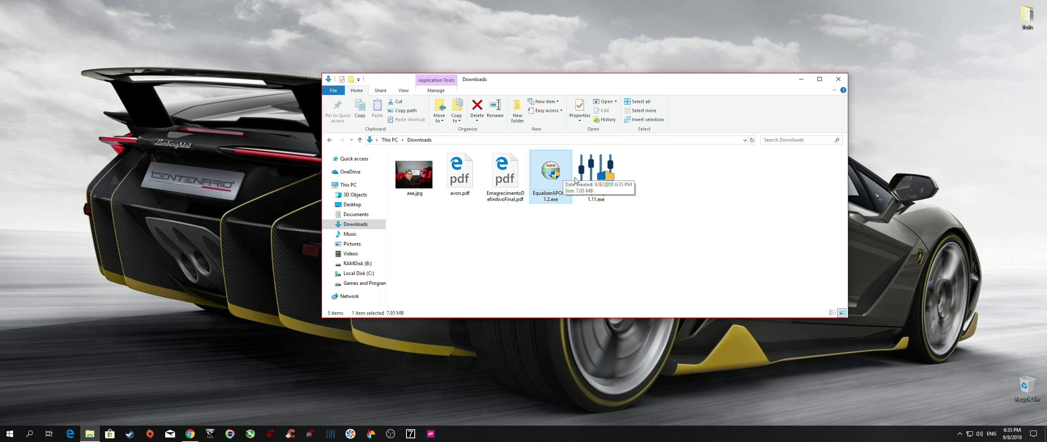
double_click(543, 184)
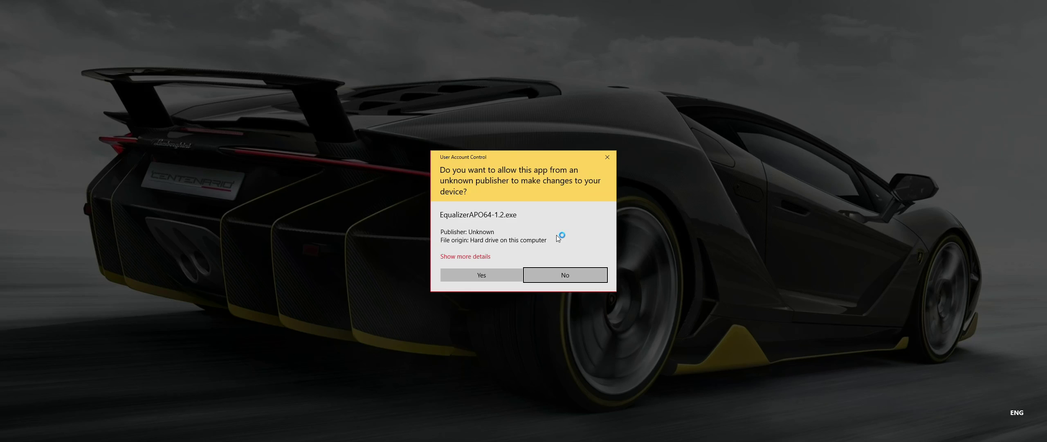
left_click(493, 275)
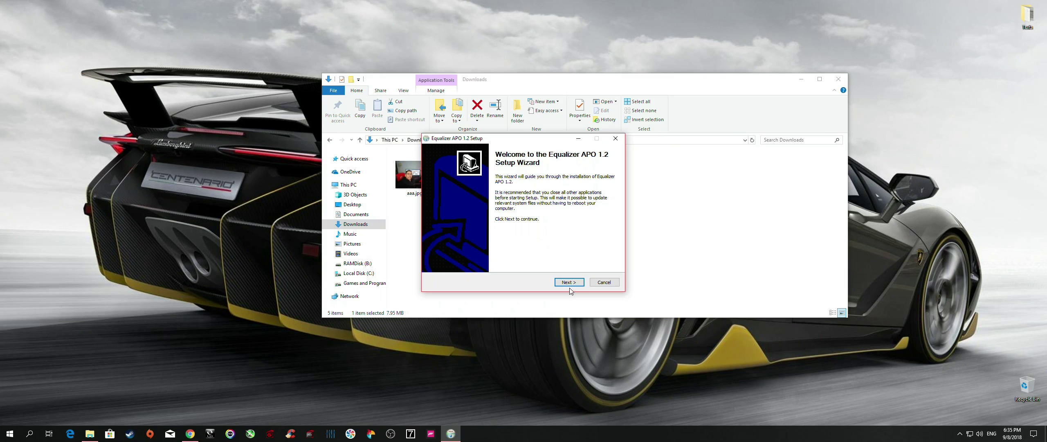
left_click(568, 283)
left_click(568, 283)
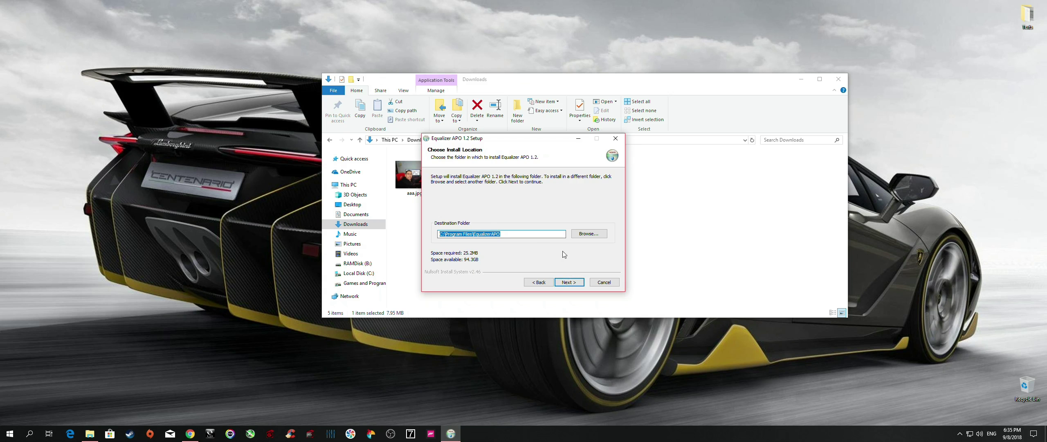
left_click(559, 284)
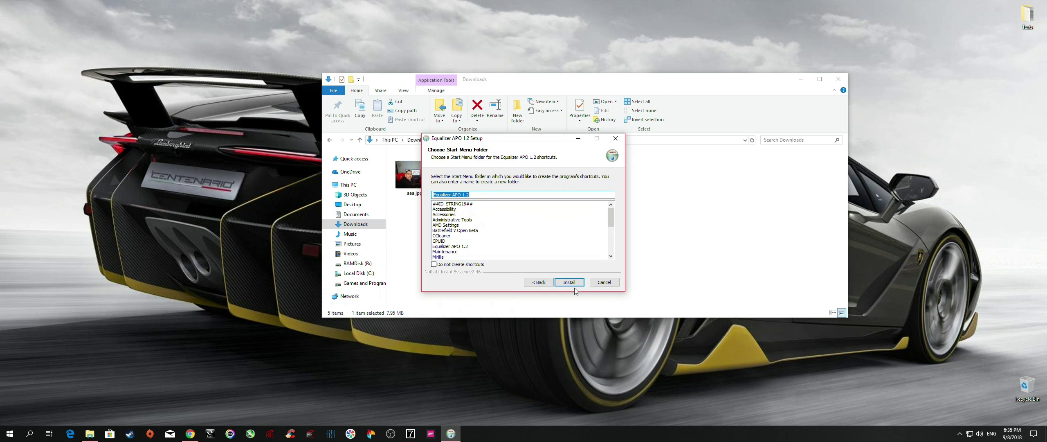
left_click(571, 283)
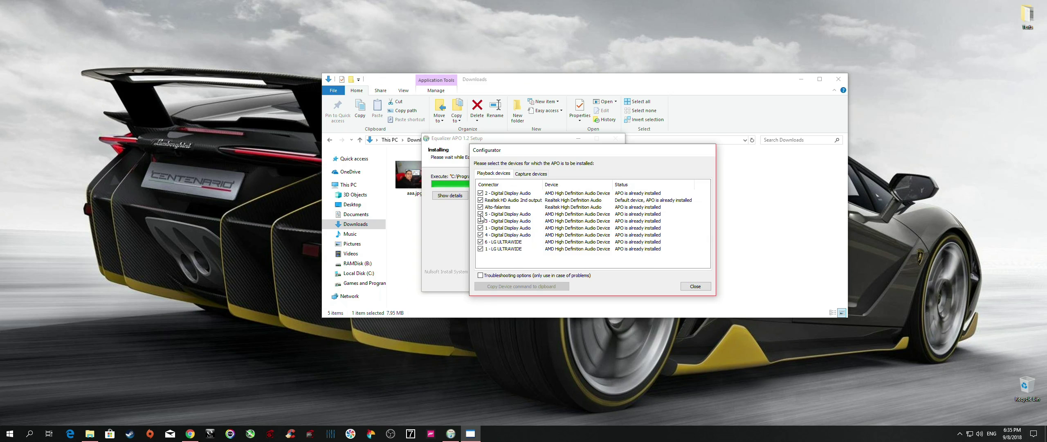
- Deselect every playback device listed in the Configurator
left_click(481, 193)
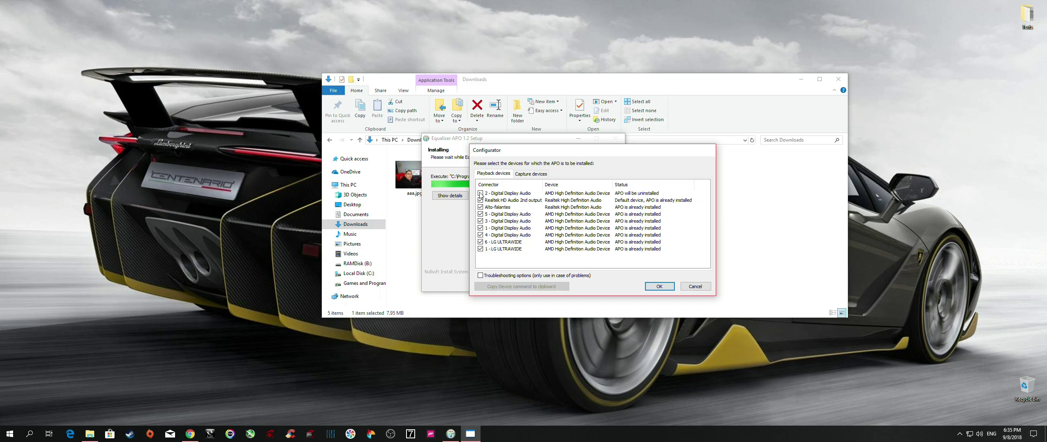
left_click(481, 200)
left_click(481, 207)
left_click(480, 214)
left_click(481, 221)
left_click(481, 228)
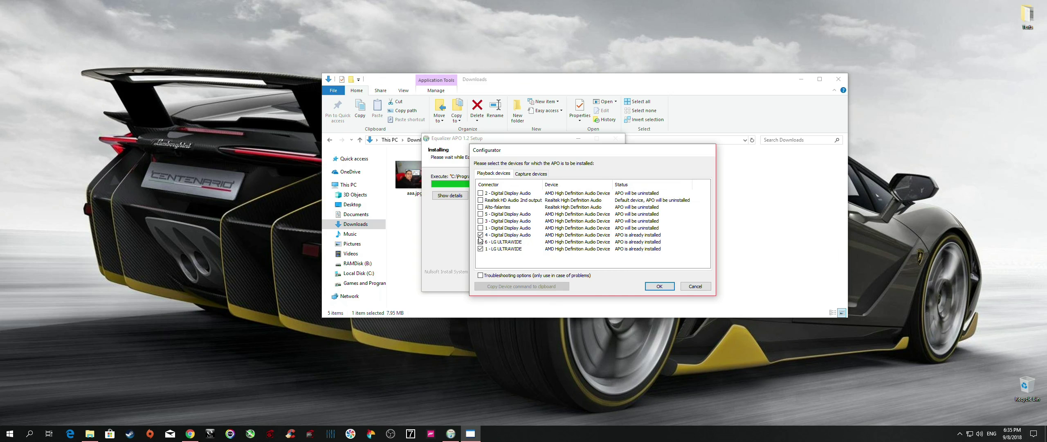
left_click(480, 234)
left_click(481, 242)
left_click(481, 248)
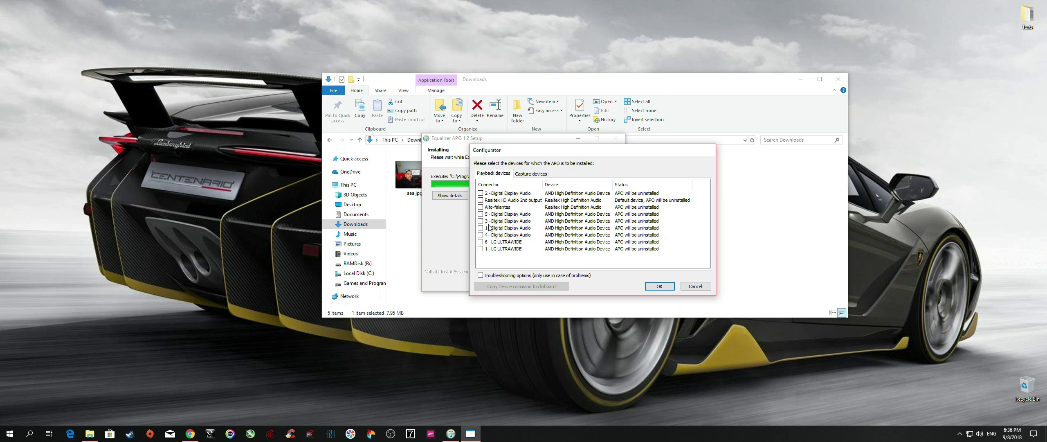
- Reselect every playback device in the Configurator for the APO installation
left_click(481, 193)
left_click(480, 200)
left_click(481, 207)
left_click(480, 214)
left_click(481, 221)
left_click(481, 228)
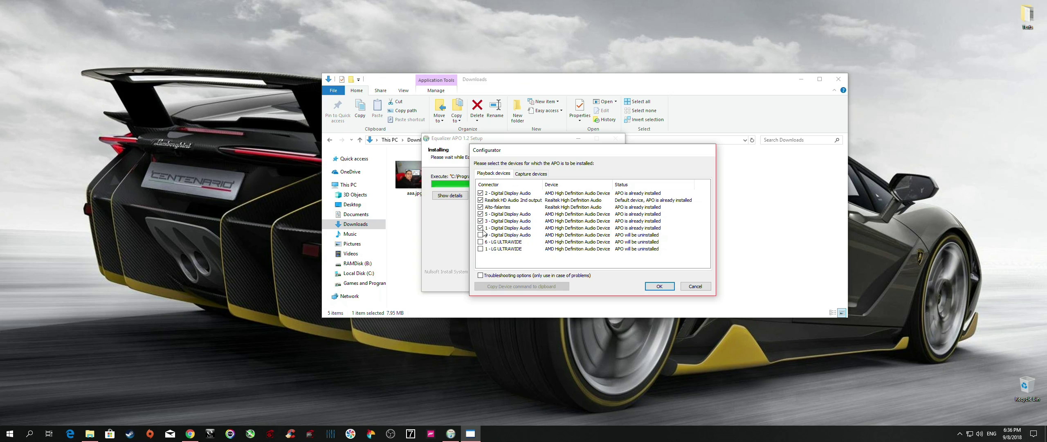
left_click(481, 235)
left_click(481, 242)
left_click(481, 249)
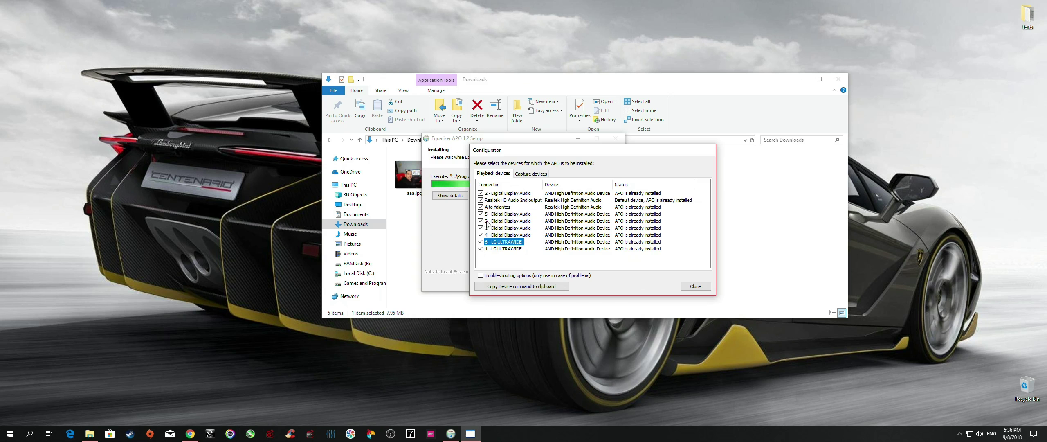
- Enable the Configurator's troubleshooting options, then close it and finish the Equalizer APO setup
left_click(481, 275)
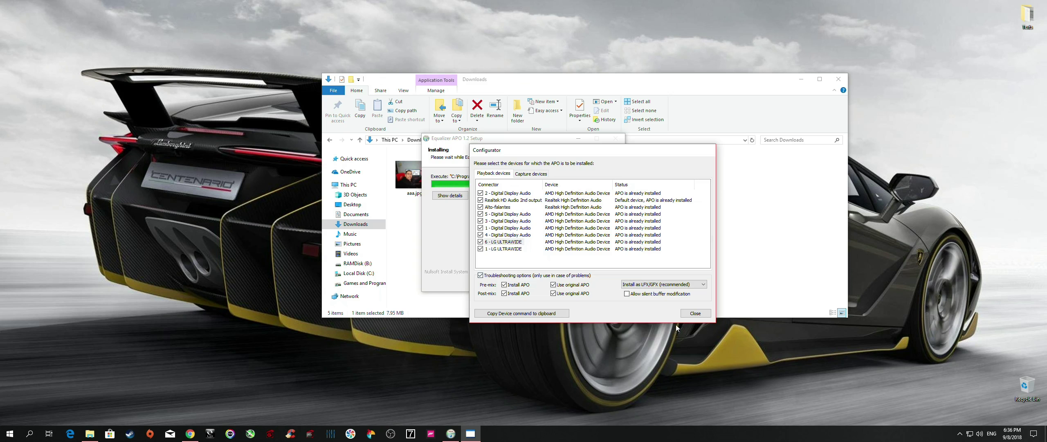
left_click(695, 313)
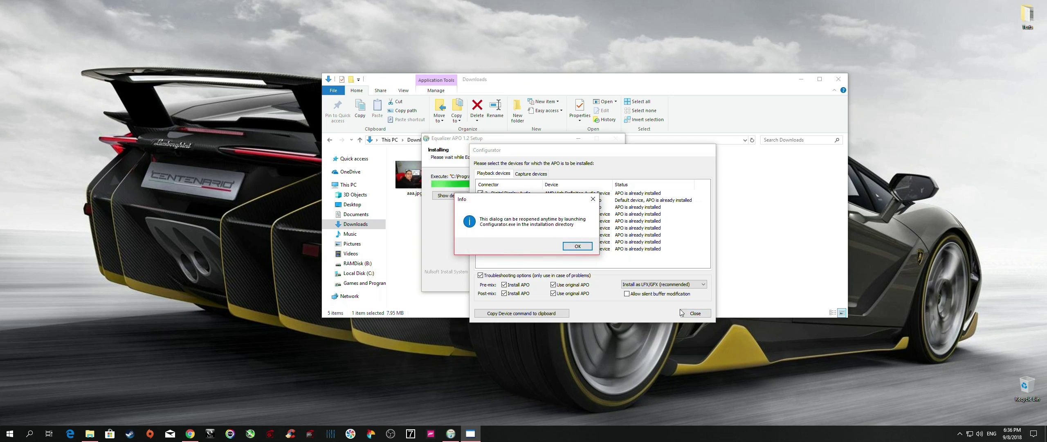
left_click(578, 245)
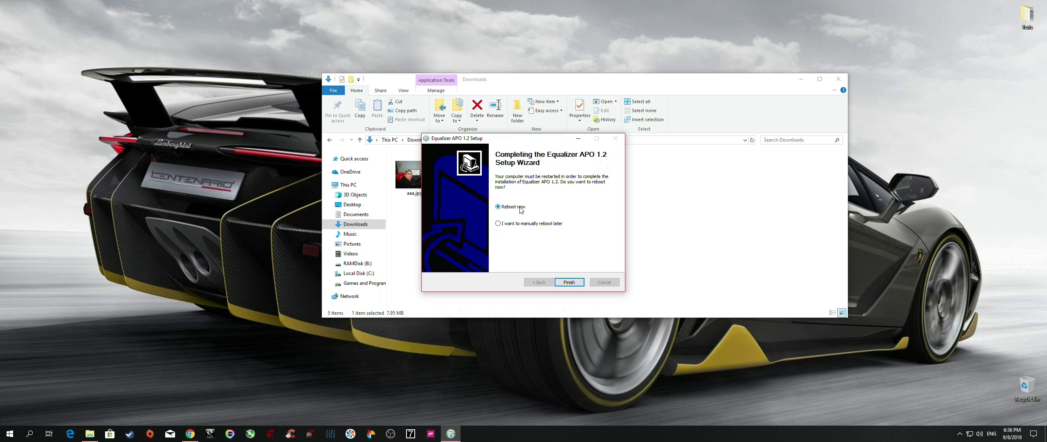
key("Return")
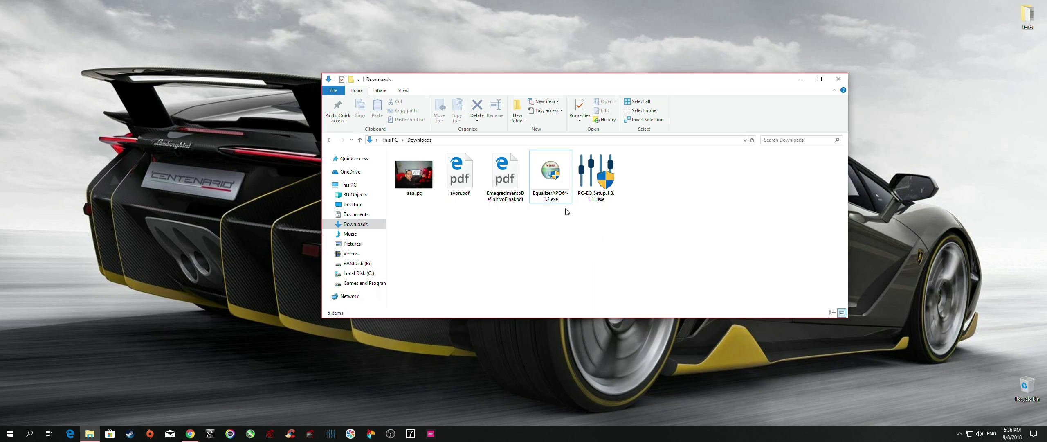
- Run PC-EQ.Setup.1.3.1.11.exe with permission to make changes and install PC Equalizer in the default folder with a desktop icon
left_click(569, 197)
left_click(624, 251)
left_click(608, 189)
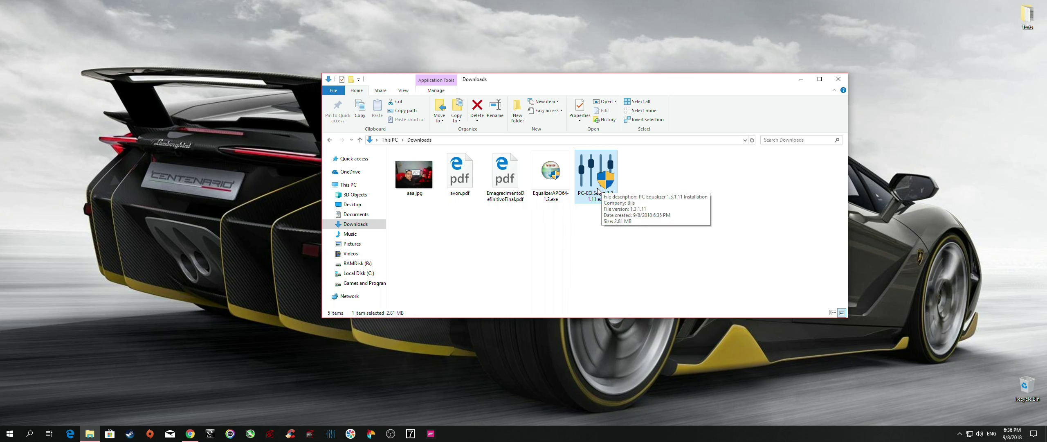
double_click(597, 190)
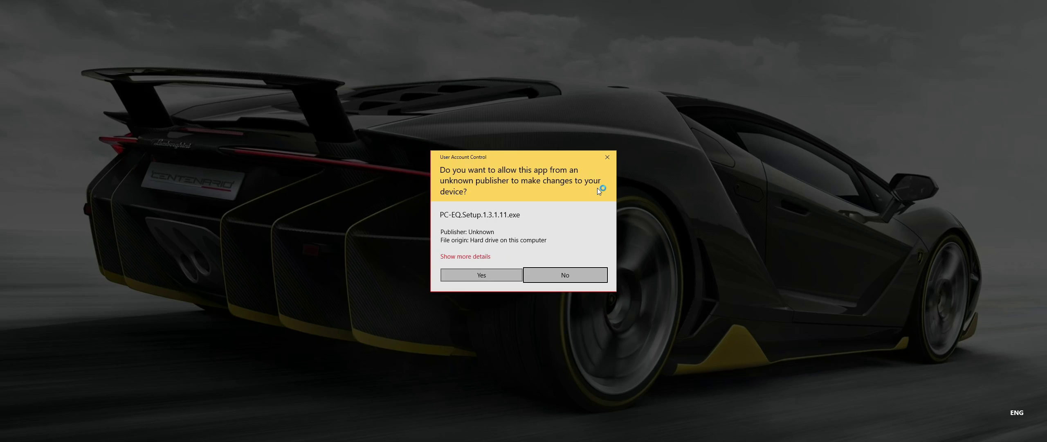
left_click(501, 272)
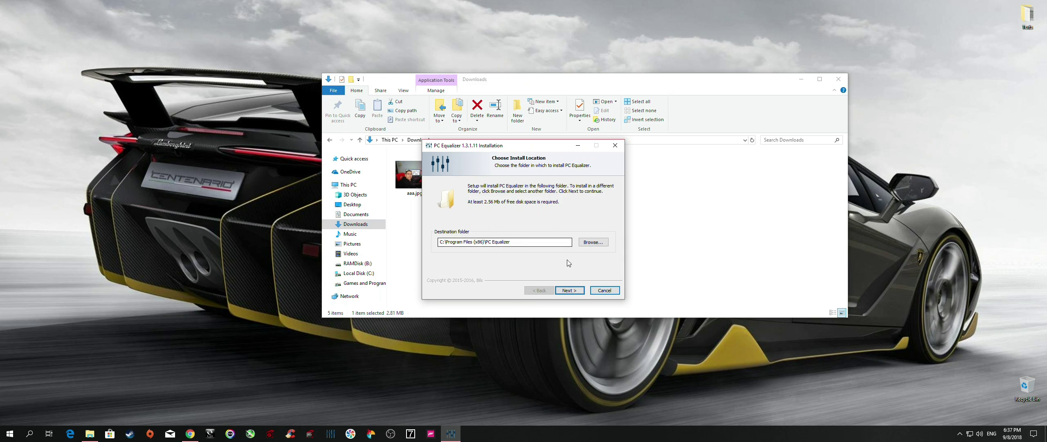
left_click(571, 289)
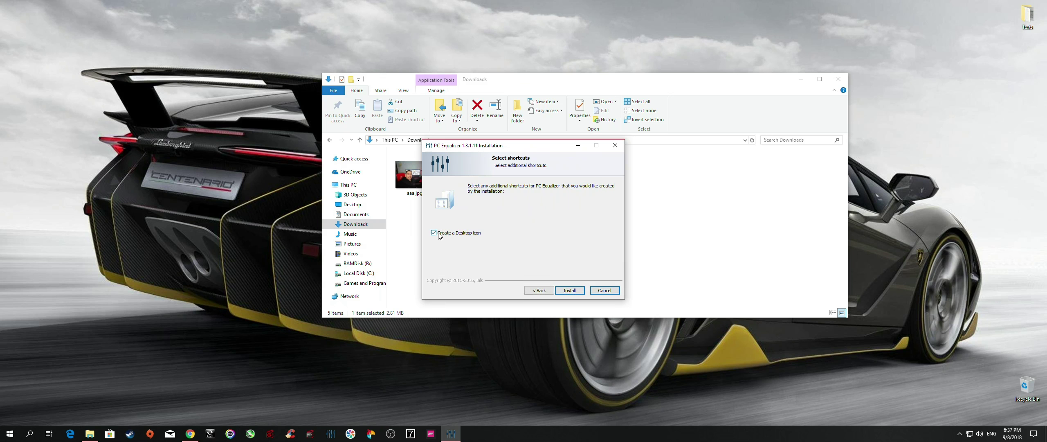
left_click(570, 290)
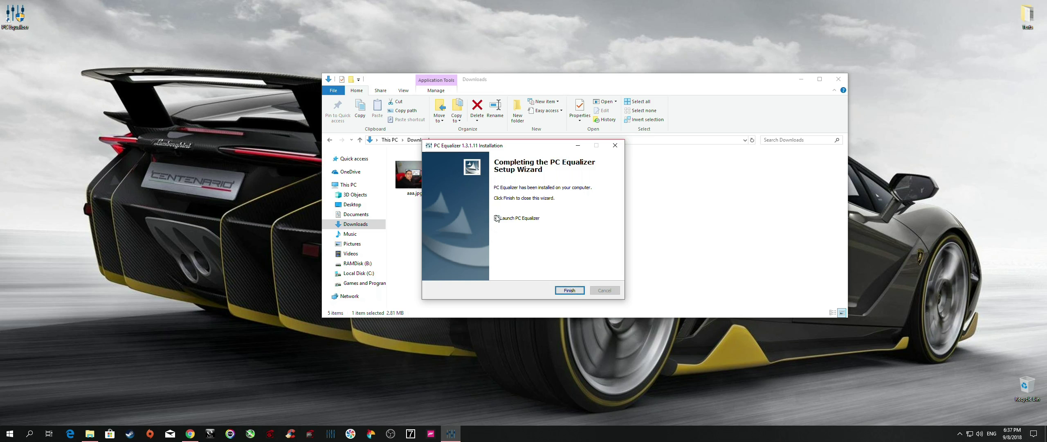
- Finish the setup wizard with PC Equalizer set to launch, and apply the [build] Bass preset in the equalizer
left_click(569, 291)
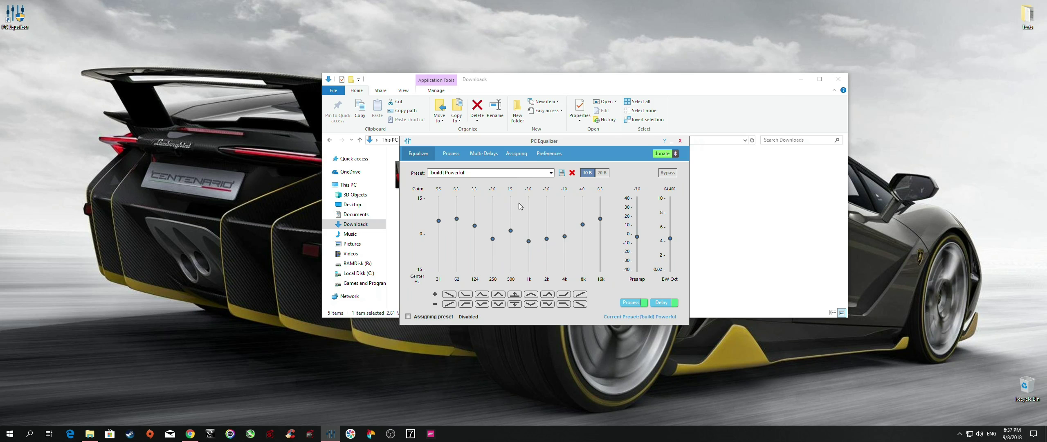
left_click(550, 172)
left_click(534, 186)
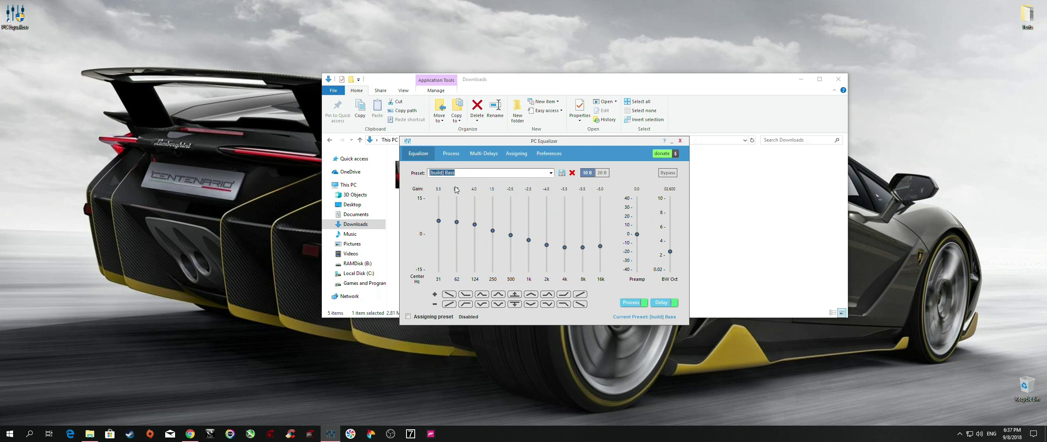
left_click(549, 175)
left_click(486, 181)
left_click_drag(595, 141, 546, 103)
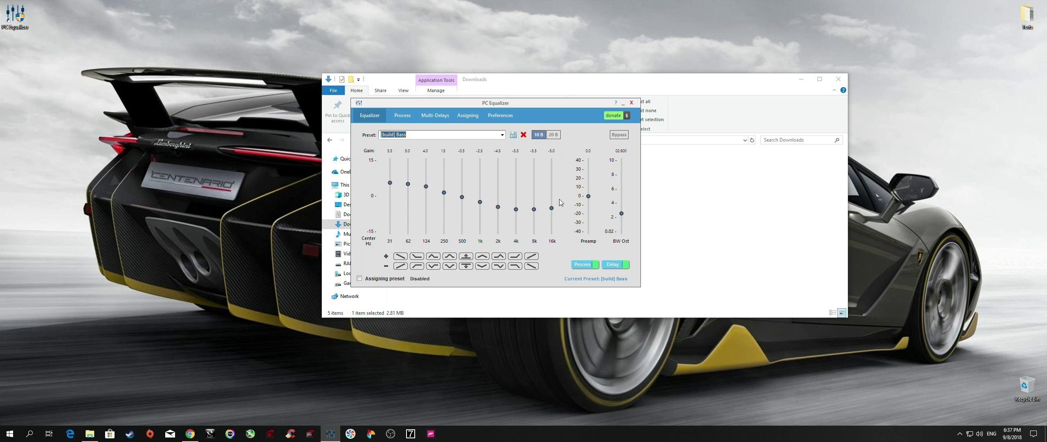
left_click_drag(547, 102, 545, 138)
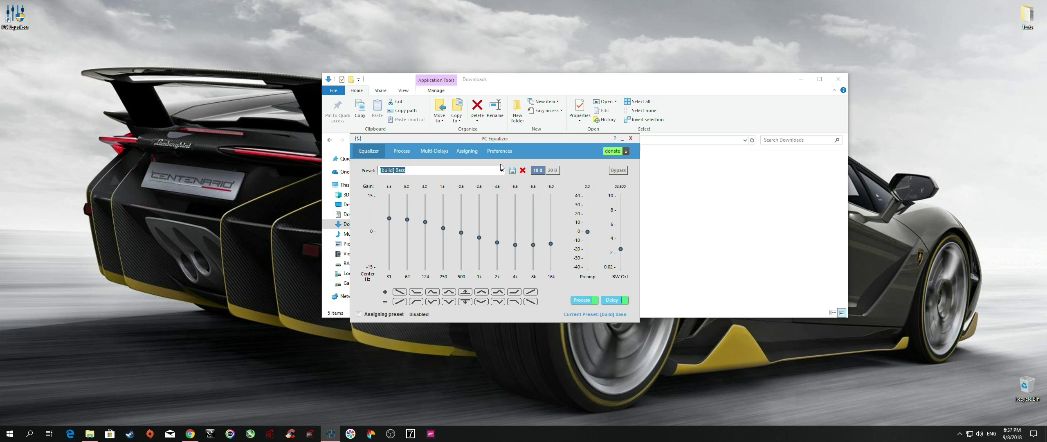
- Try the [build] Classical preset and settle on [build] Powerful as the equalizer preset
left_click(501, 170)
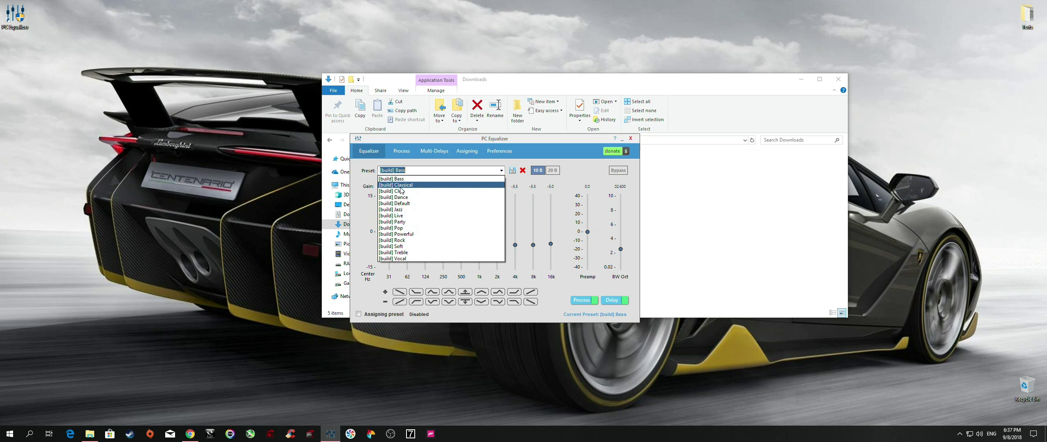
left_click(429, 185)
left_click(502, 171)
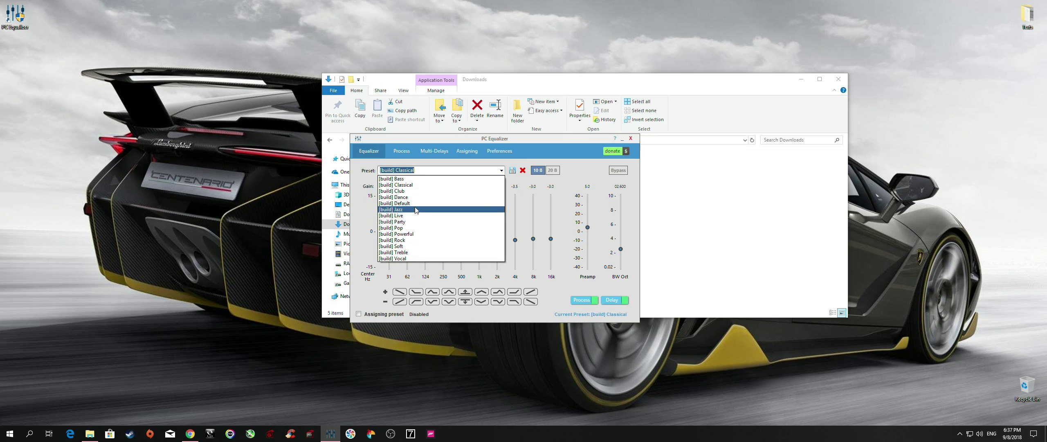
left_click(411, 235)
left_click(502, 170)
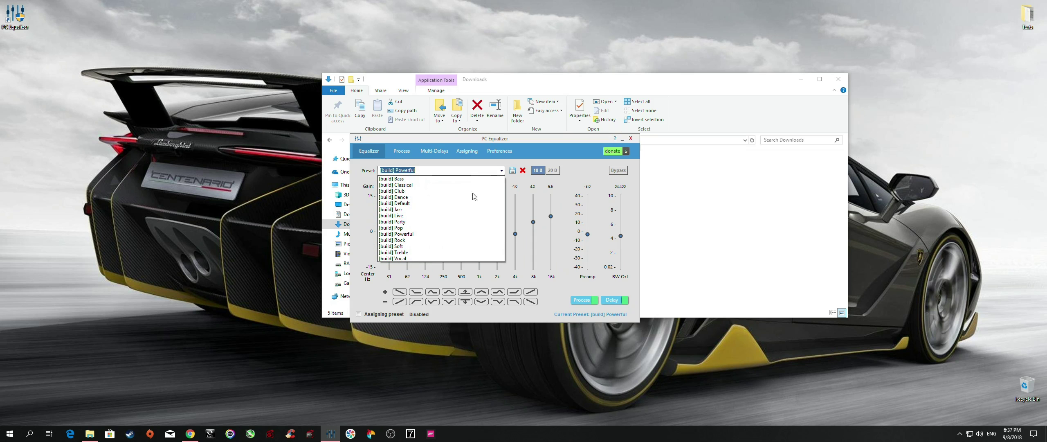
left_click(413, 235)
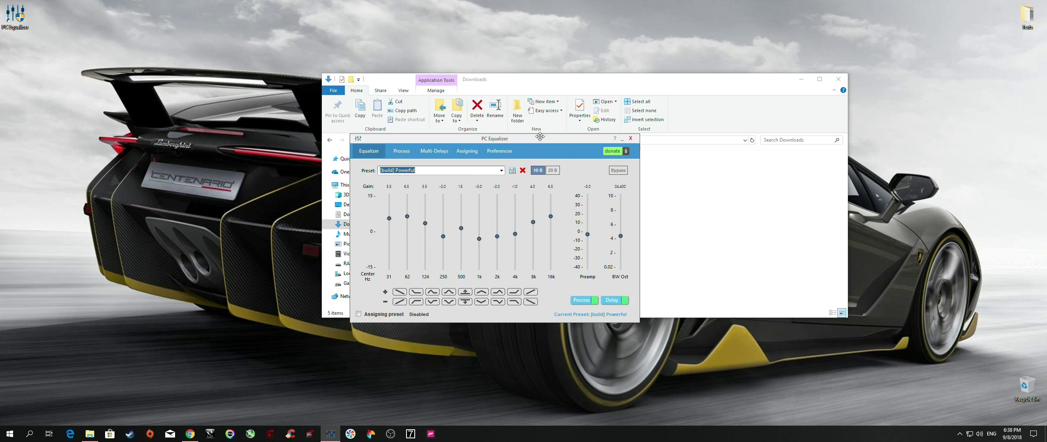
- Bypass the equalizer and switch it back on to compare the sound with and without the preset
left_click_drag(531, 138, 492, 138)
left_click(397, 170)
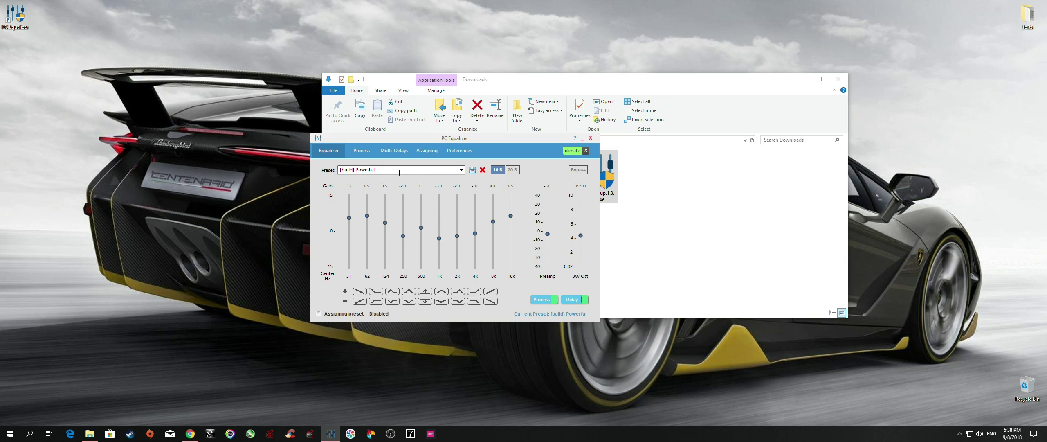
left_click(579, 174)
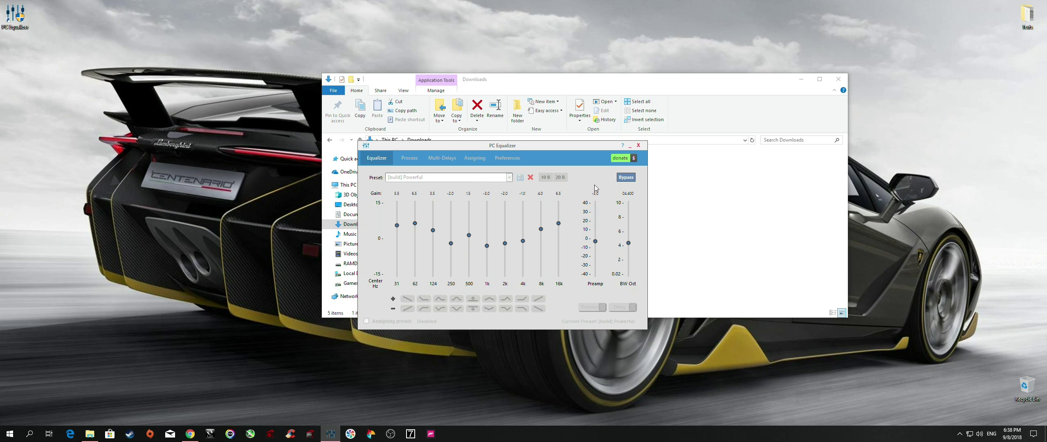
left_click(626, 177)
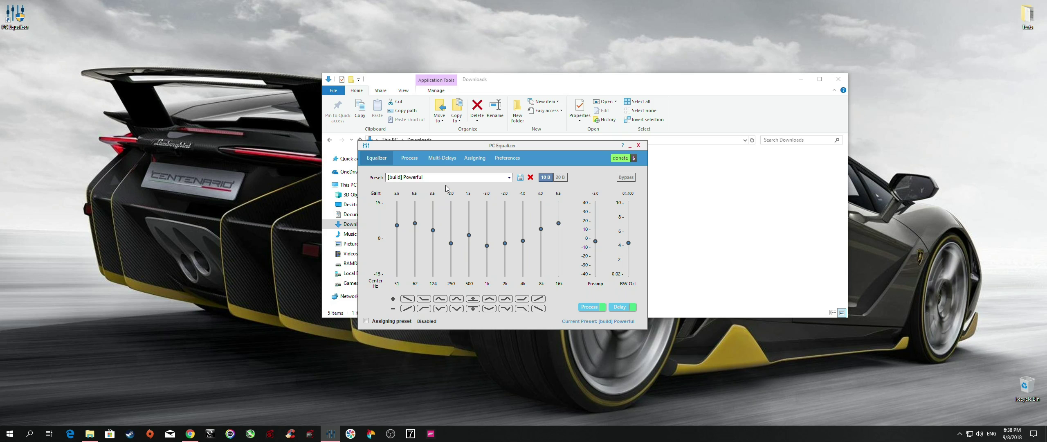
- Look over the Process and Multi-Delays pages and browse the list of delay presets
left_click(411, 158)
left_click(441, 160)
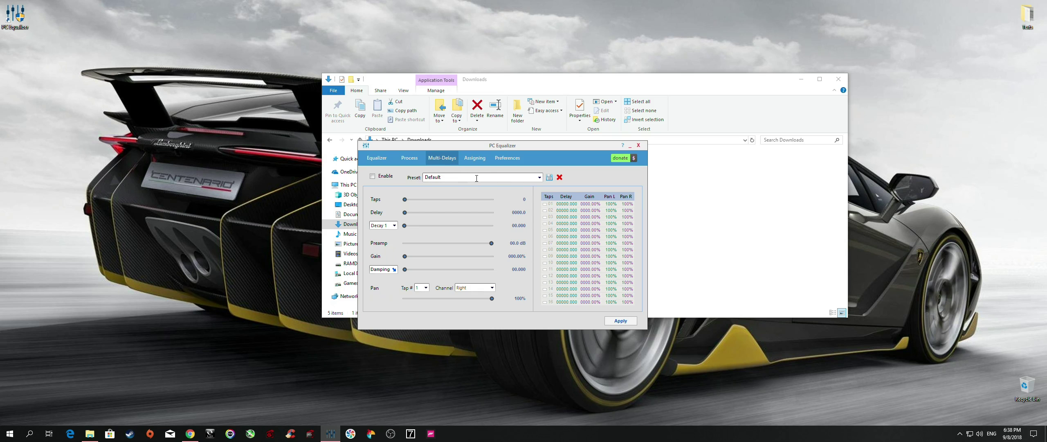
left_click(540, 177)
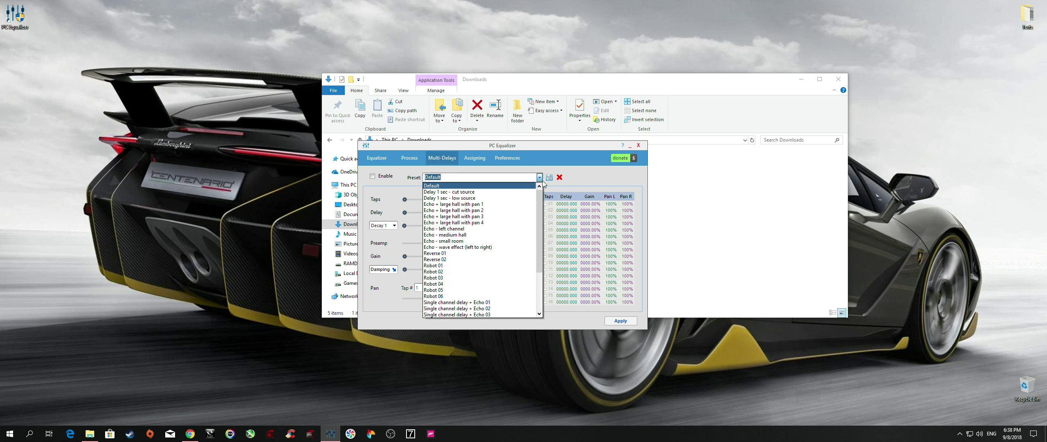
scroll(478, 291, "down", 3)
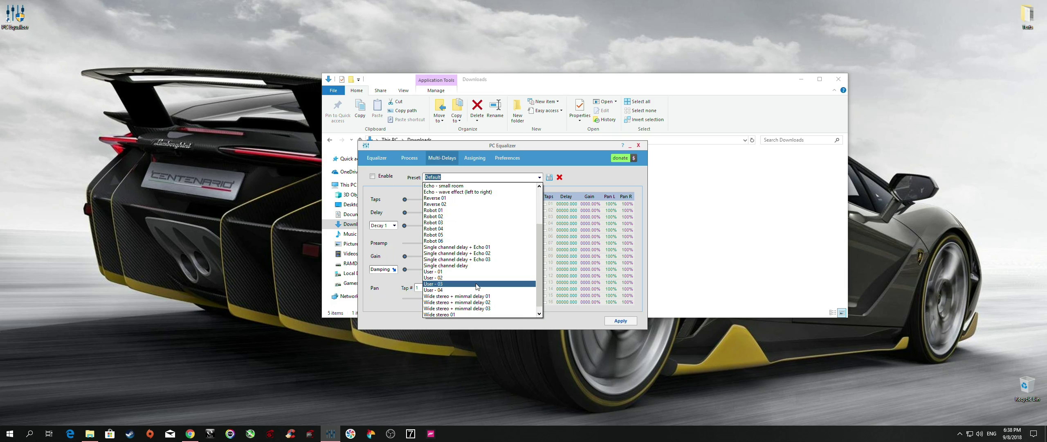
left_click(539, 178)
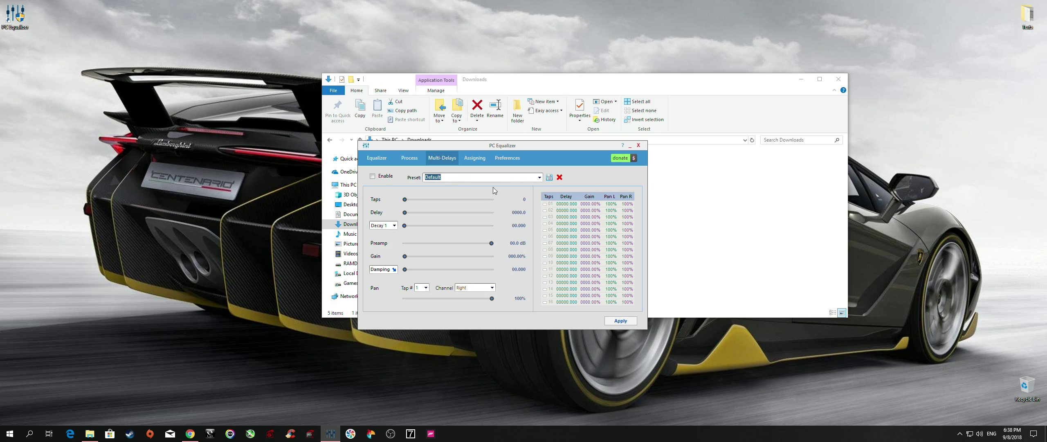
- Enable Multi-Delays to check its presets, disable it again and return to the equalizer sliders
left_click(372, 176)
left_click(540, 178)
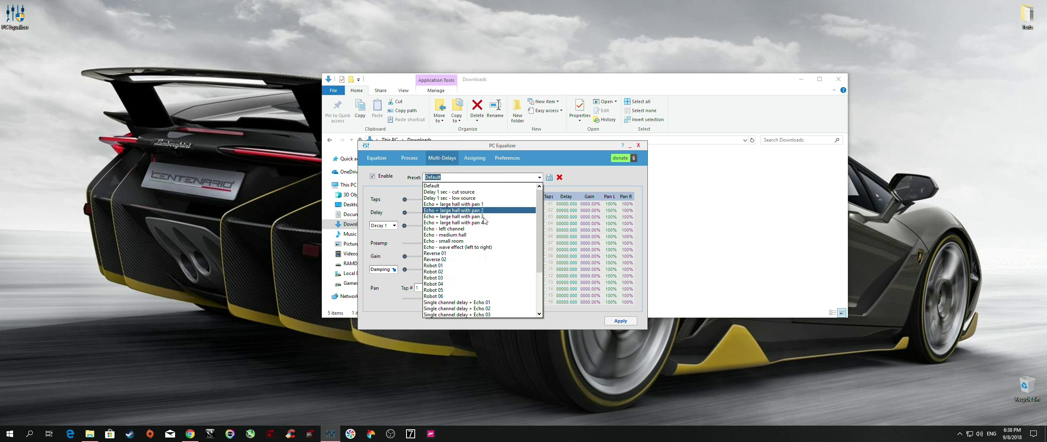
left_click(525, 145)
left_click(372, 176)
left_click(377, 158)
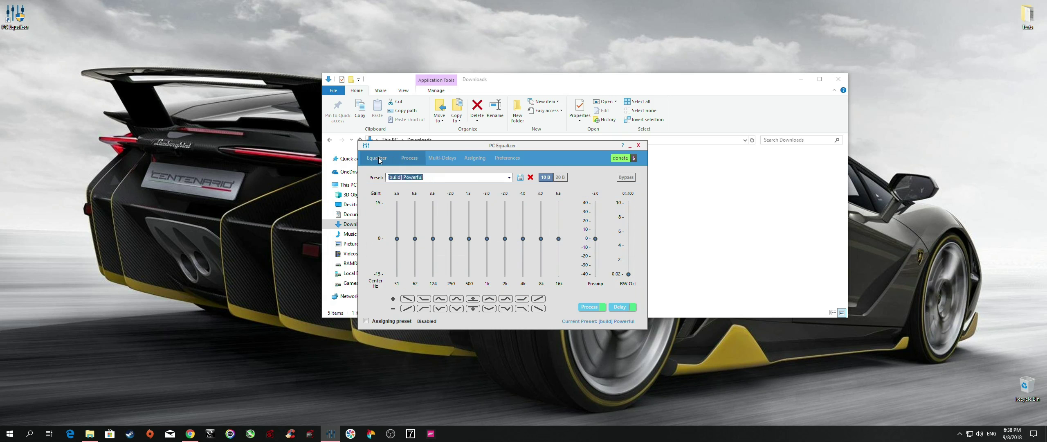
- Turn off launching PC Equalizer on startup in the preferences and return to the equalizer sliders
left_click(508, 157)
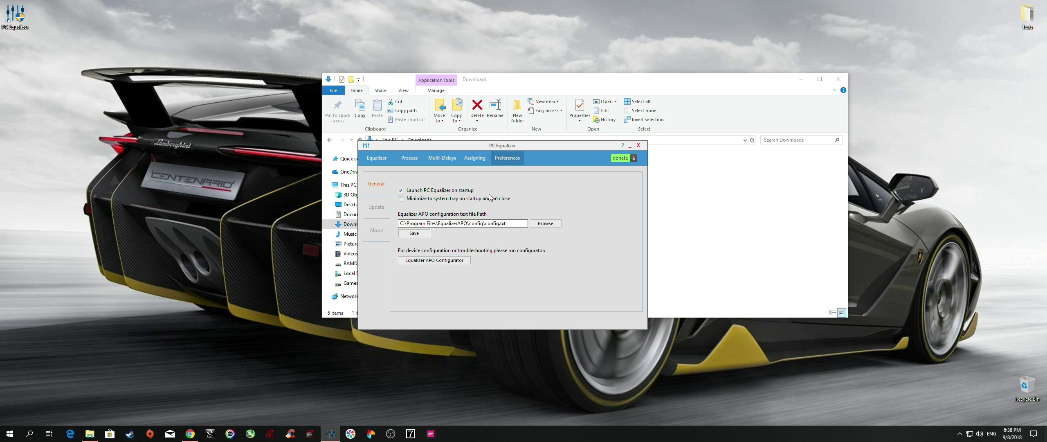
left_click(959, 433)
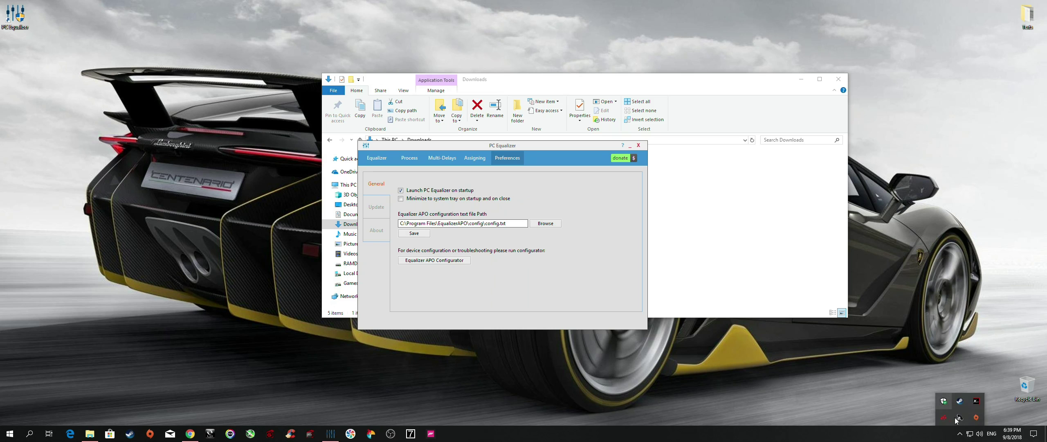
left_click(401, 191)
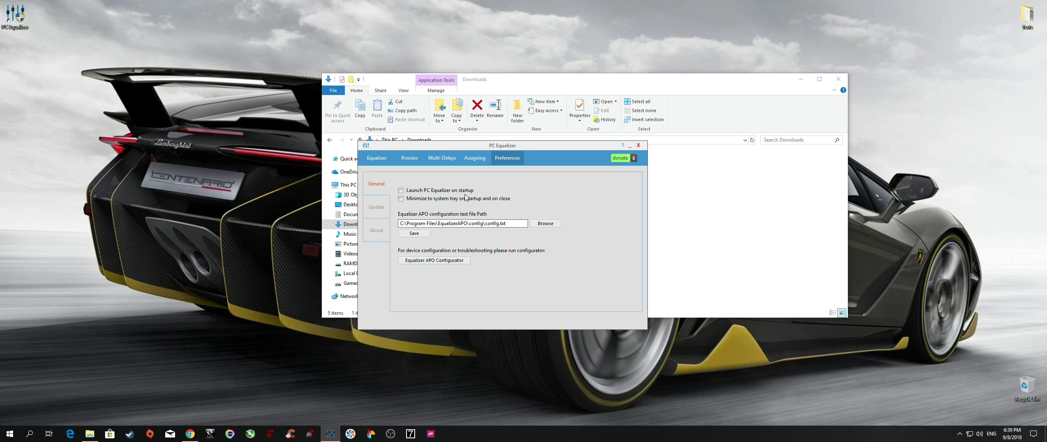
left_click_drag(562, 145, 560, 157)
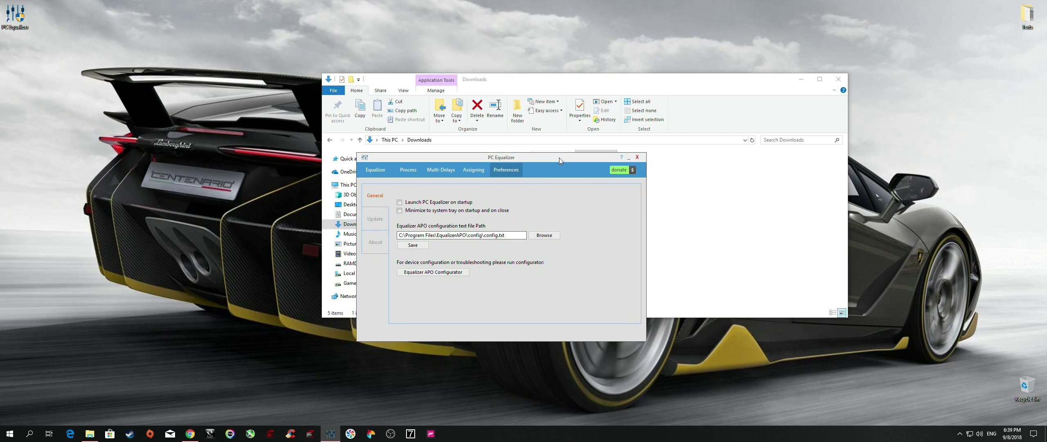
left_click(379, 169)
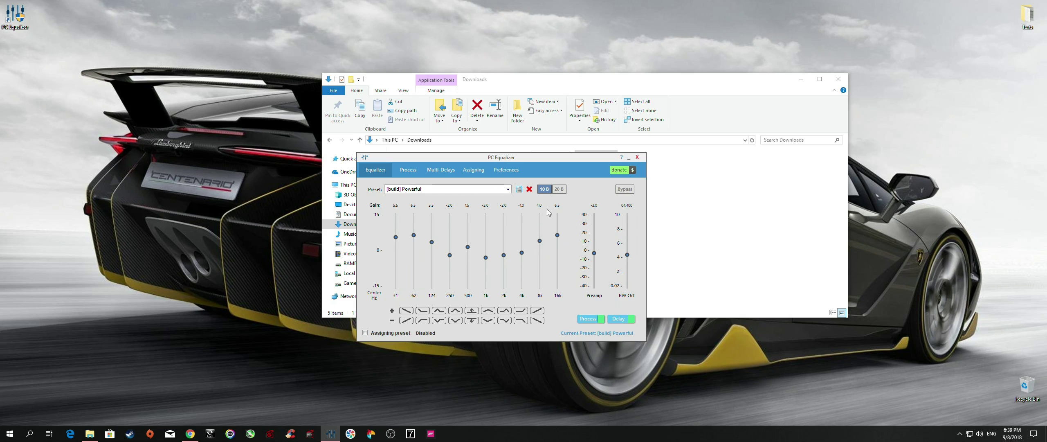
left_click_drag(548, 158, 543, 157)
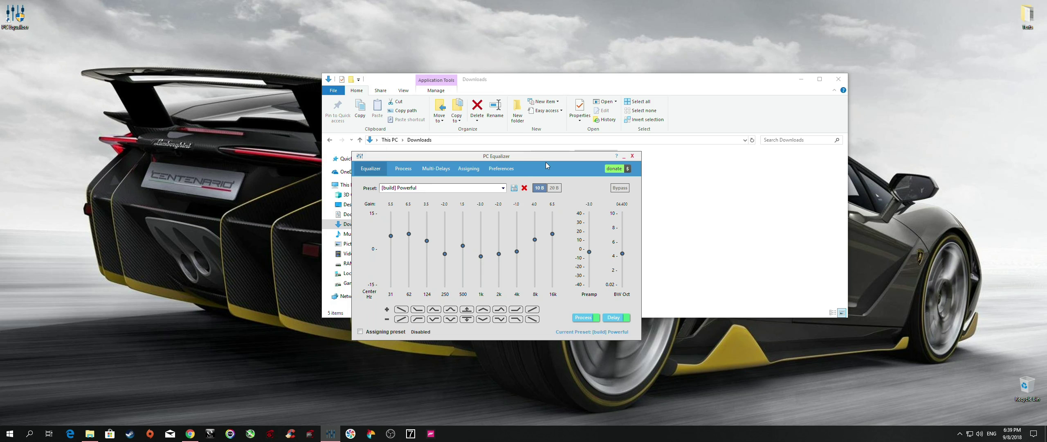
left_click(507, 168)
left_click(370, 169)
left_click_drag(539, 156, 504, 103)
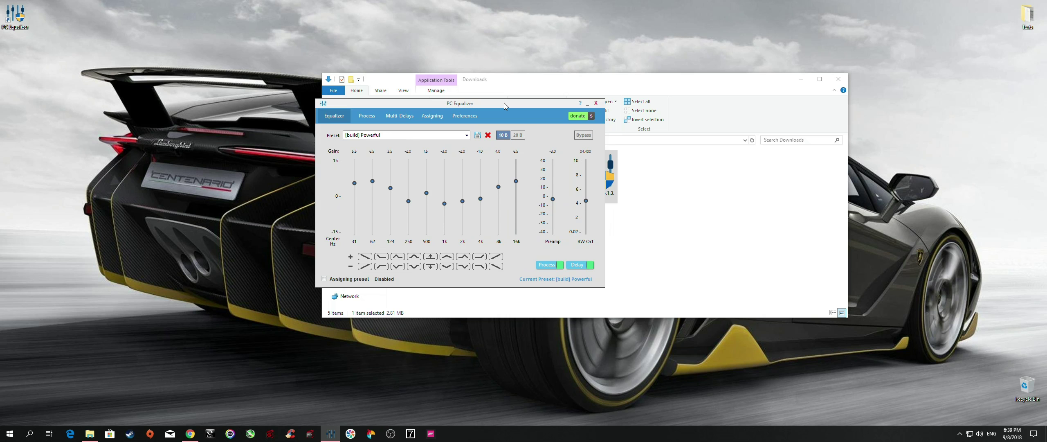
left_click_drag(519, 106, 494, 107)
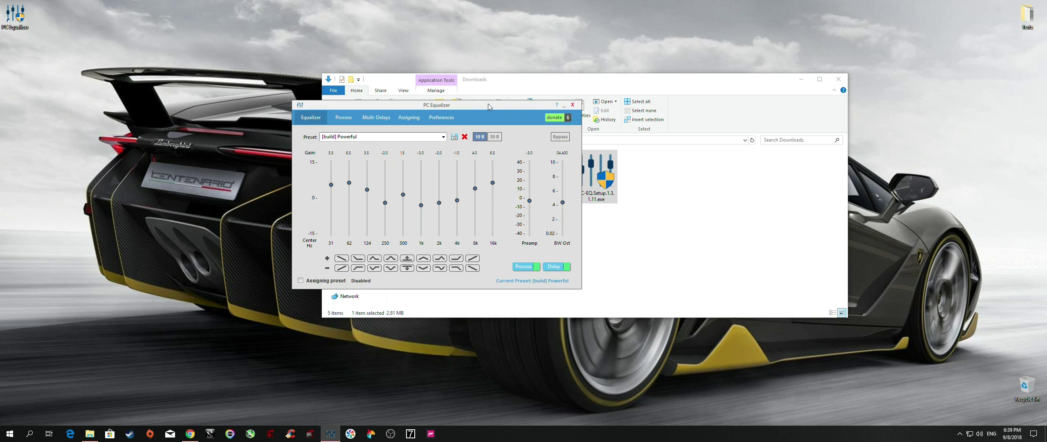
left_click_drag(487, 103, 575, 129)
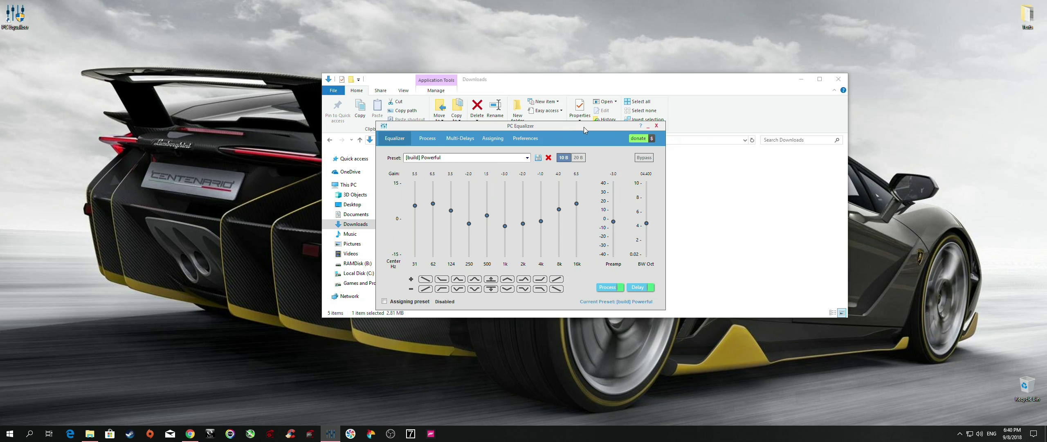
left_click_drag(584, 126, 547, 130)
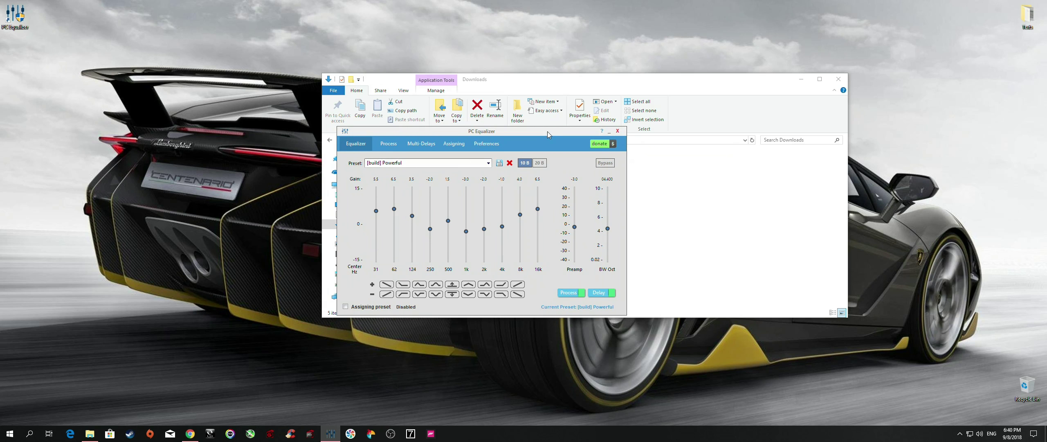